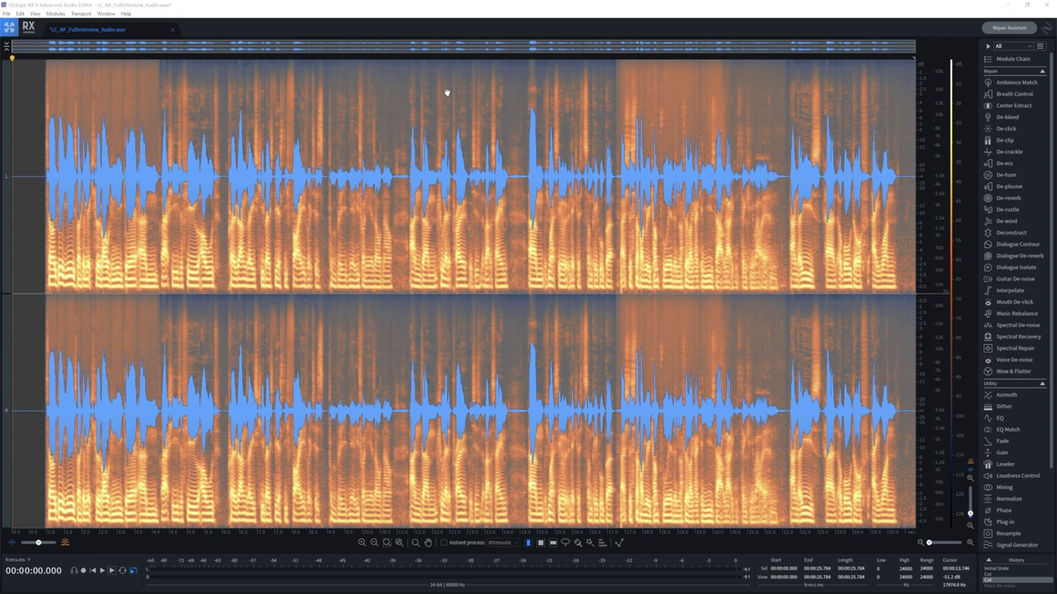
# Listen to the noisy interview from the start and around 16.8 seconds, then open Voice De-noise.
pyautogui.click(29, 299)
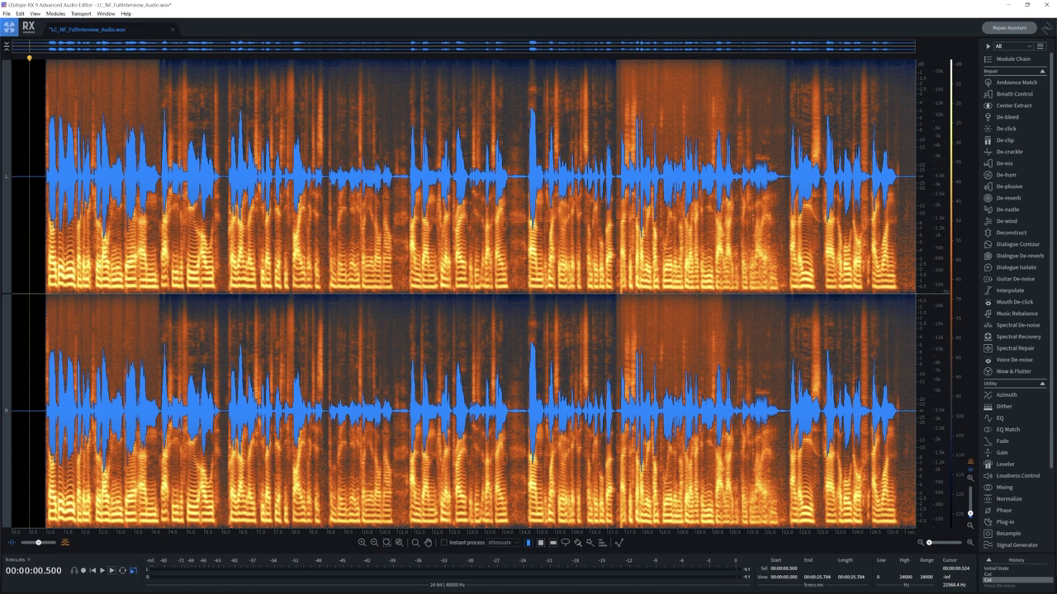
pyautogui.press('space')
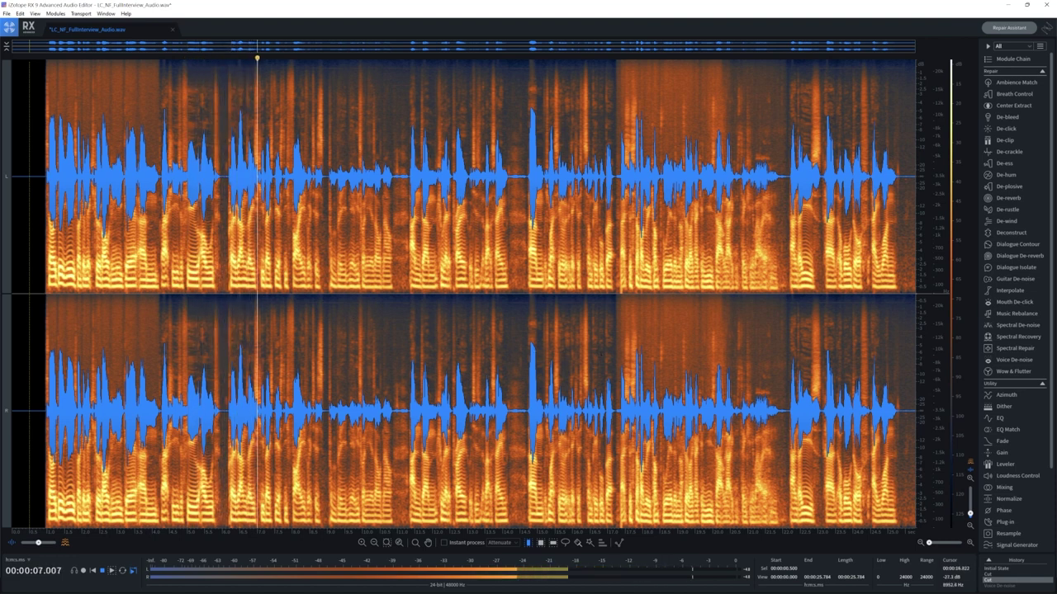
pyautogui.click(601, 176)
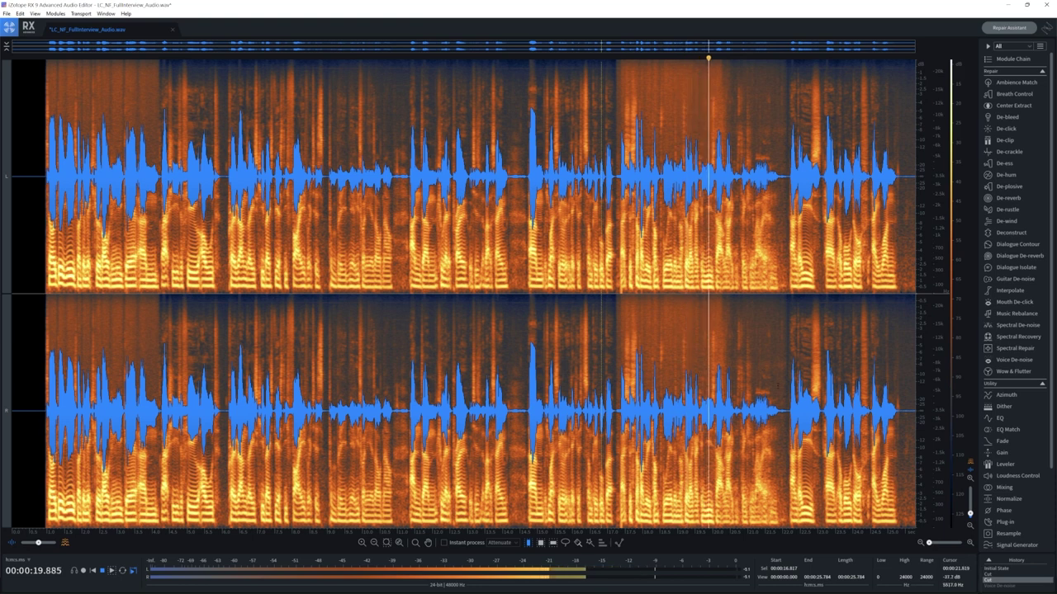
pyautogui.press('space')
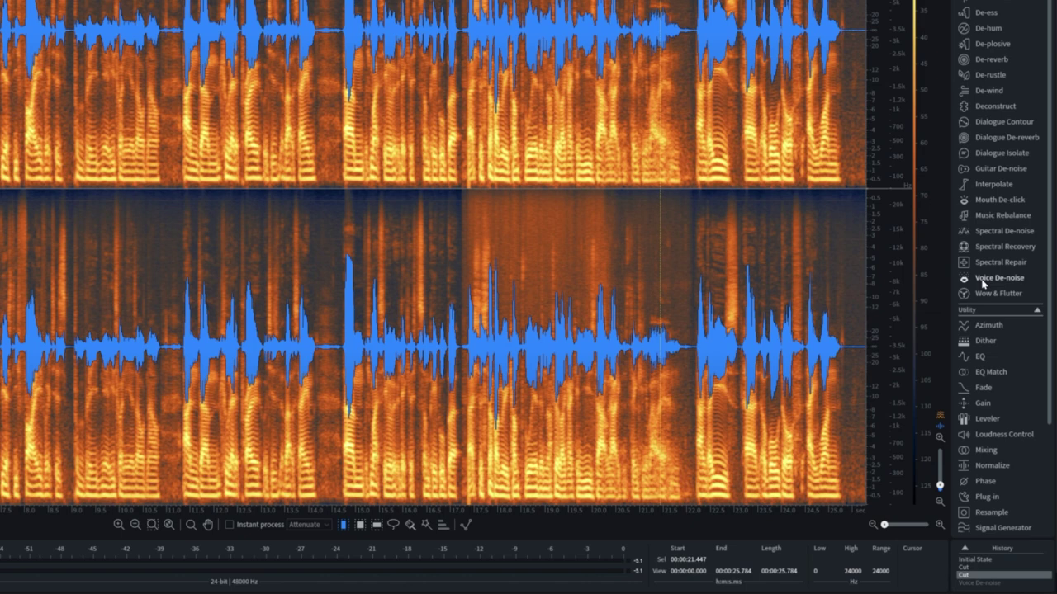
pyautogui.click(995, 282)
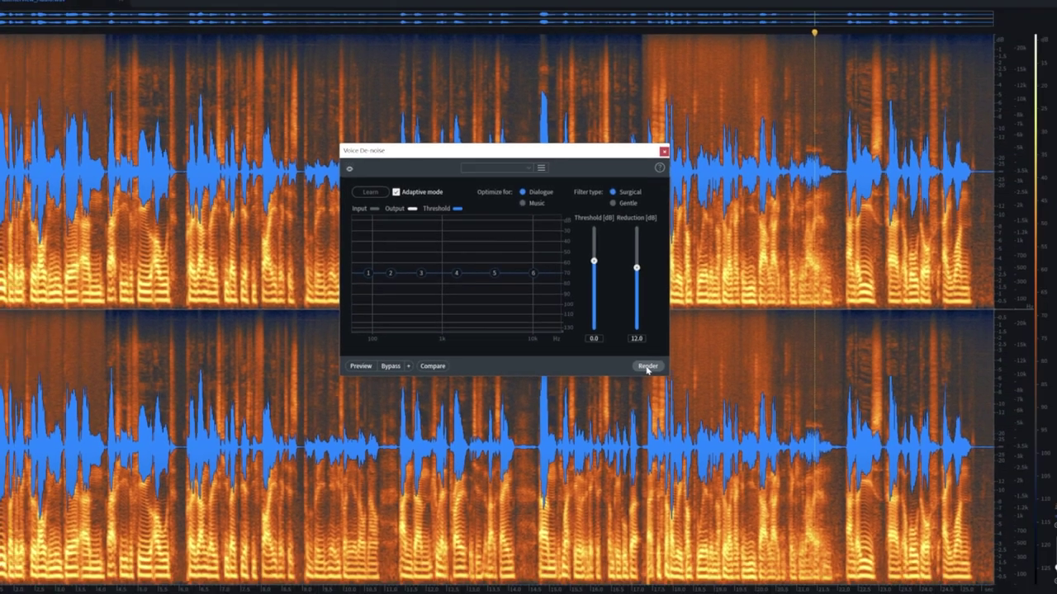
# Render Voice De-noise over the whole interview and play back the result from the start.
pyautogui.click(647, 366)
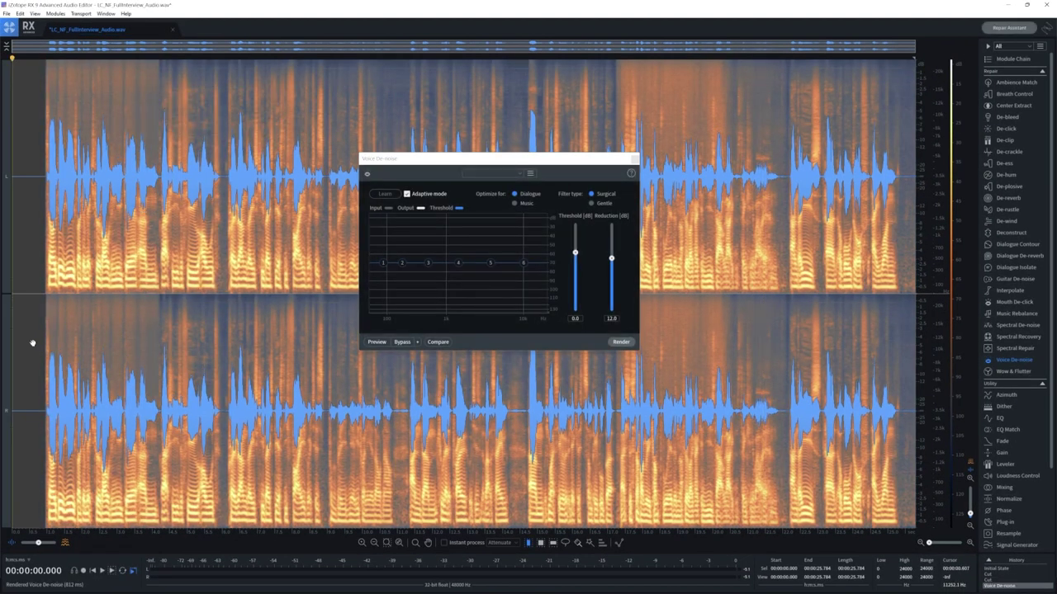
pyautogui.click(33, 342)
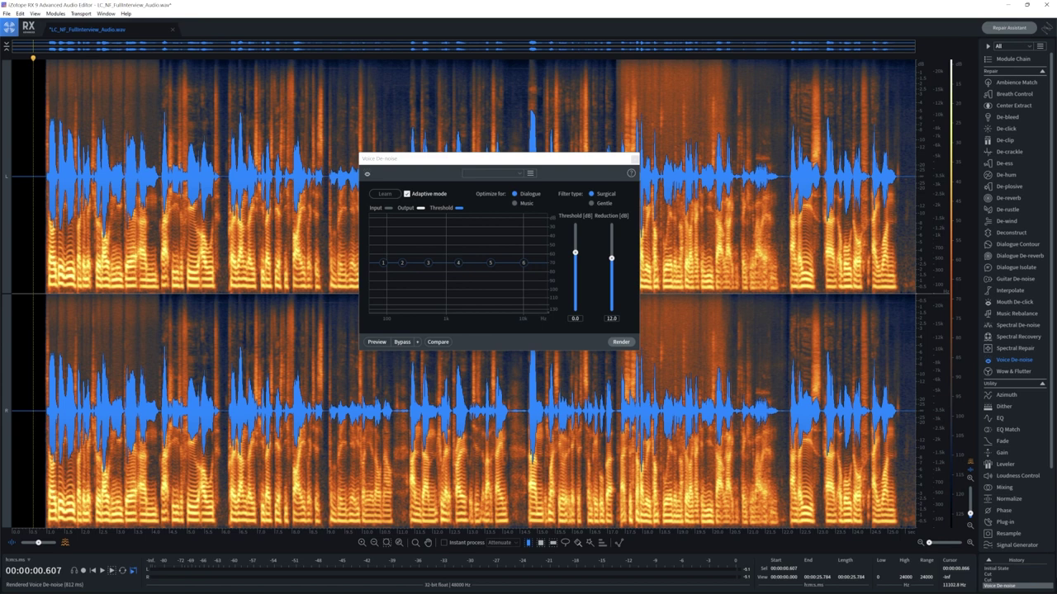
pyautogui.press('space')
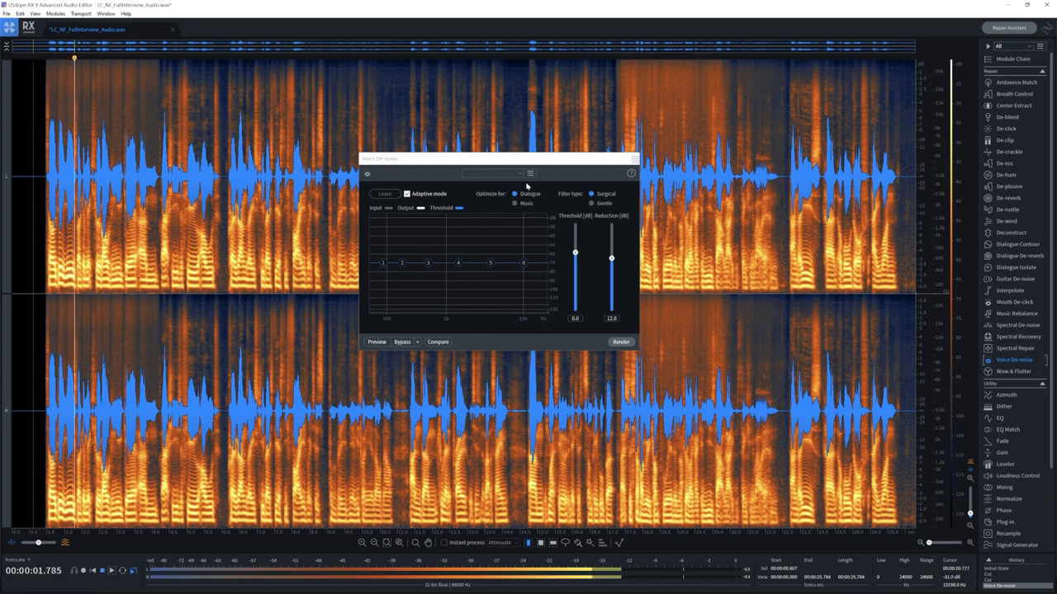
pyautogui.moveTo(552, 159); pyautogui.dragTo(498, 121)
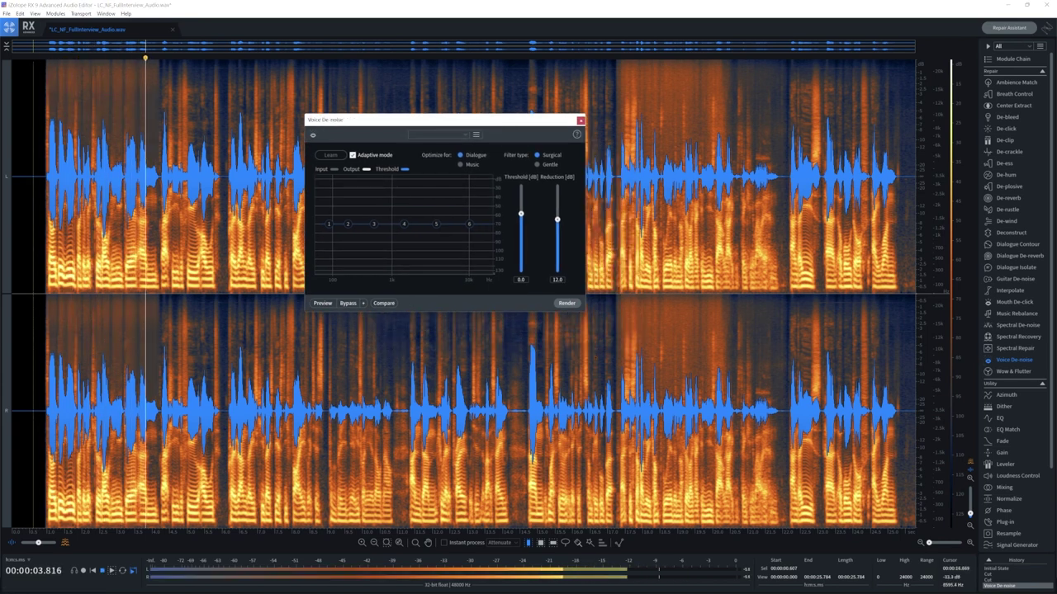
pyautogui.press('space')
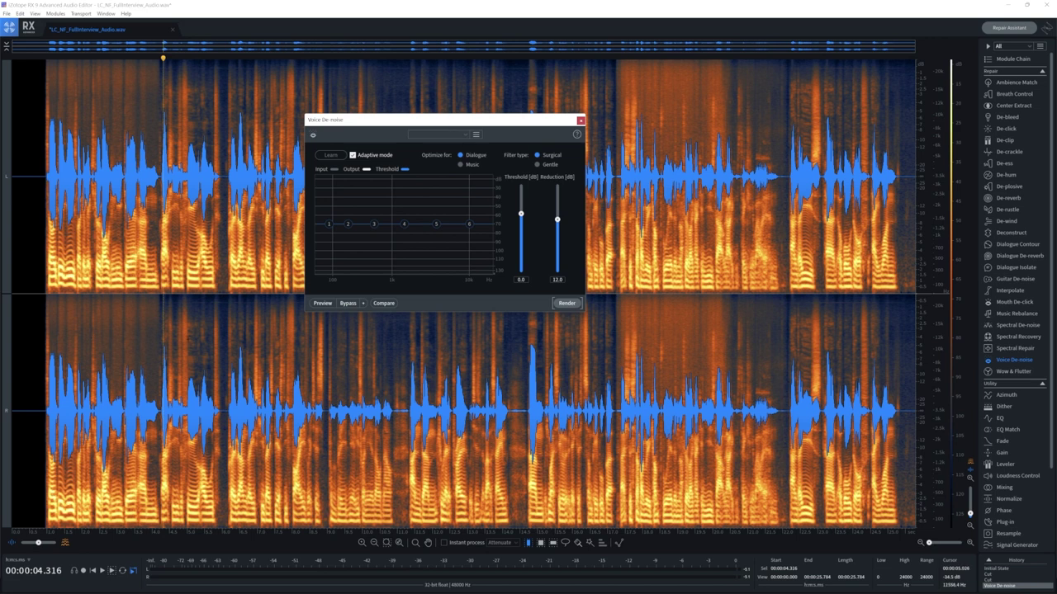
# Compare the cleaned audio from 5.2 and 17.3 seconds, selecting 17.3–20.3 seconds.
pyautogui.moveTo(208, 412); pyautogui.dragTo(313, 413)
pyautogui.click(195, 409)
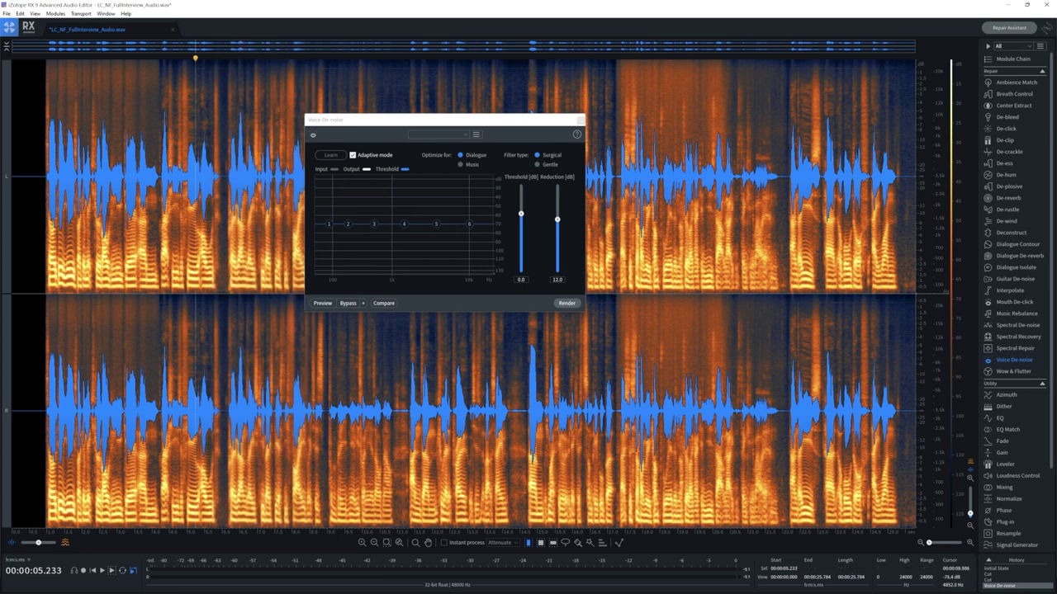
pyautogui.press('space')
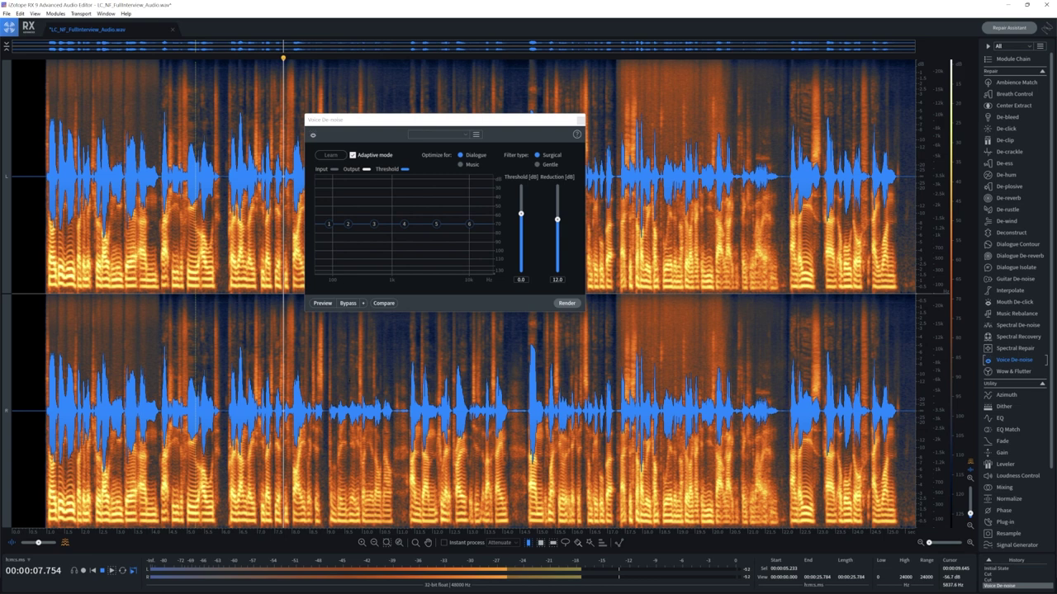
pyautogui.press('space')
pyautogui.click(616, 408)
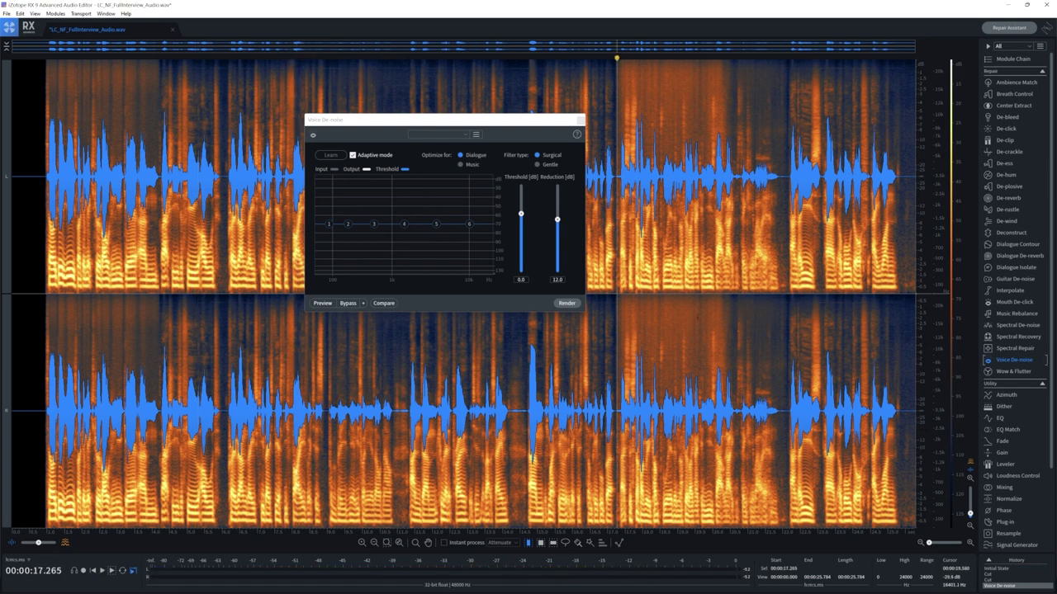
pyautogui.press('space')
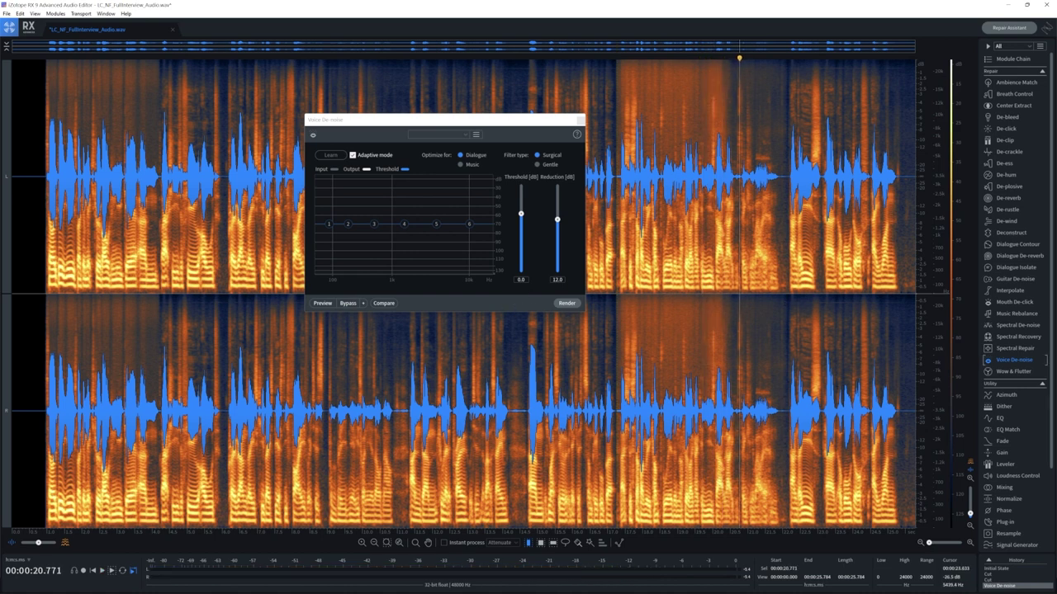
pyautogui.moveTo(618, 409); pyautogui.dragTo(724, 409)
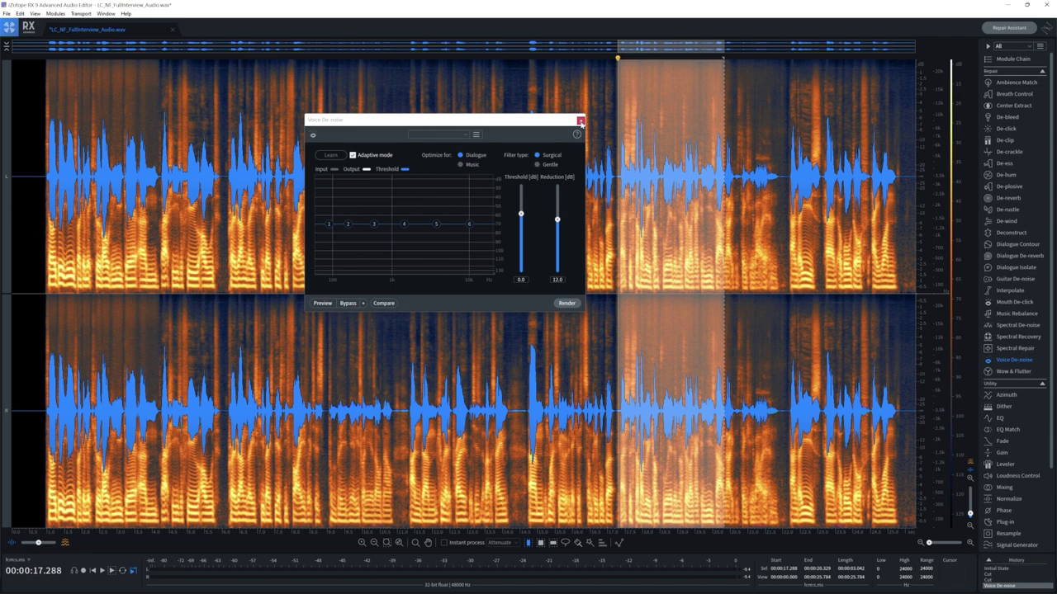
# Revert the Voice De-noise render and set up Dialogue Isolate, keeping Best quality.
pyautogui.click(580, 120)
pyautogui.click(977, 569)
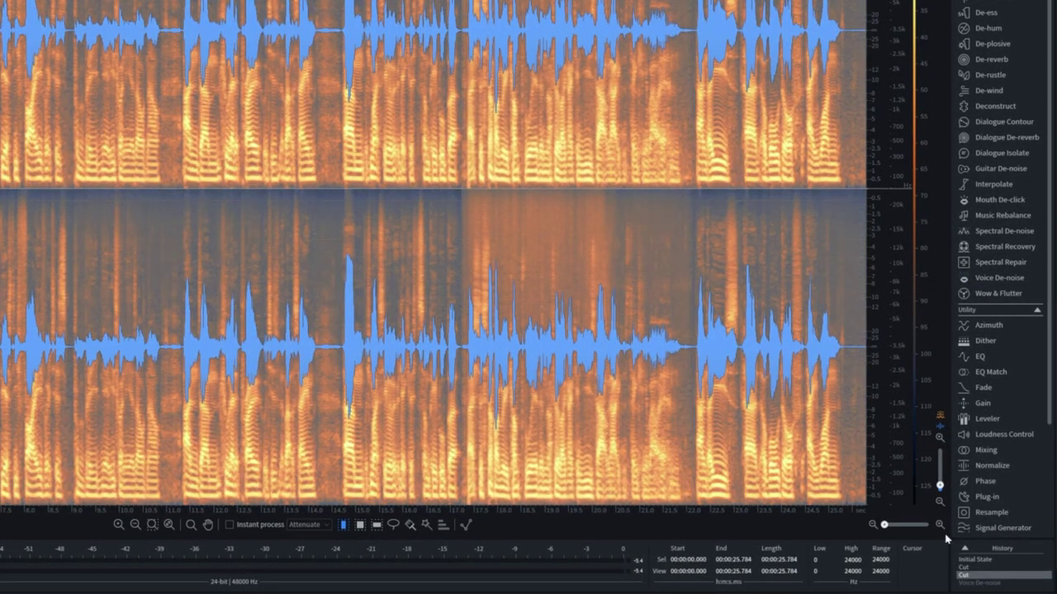
pyautogui.click(993, 154)
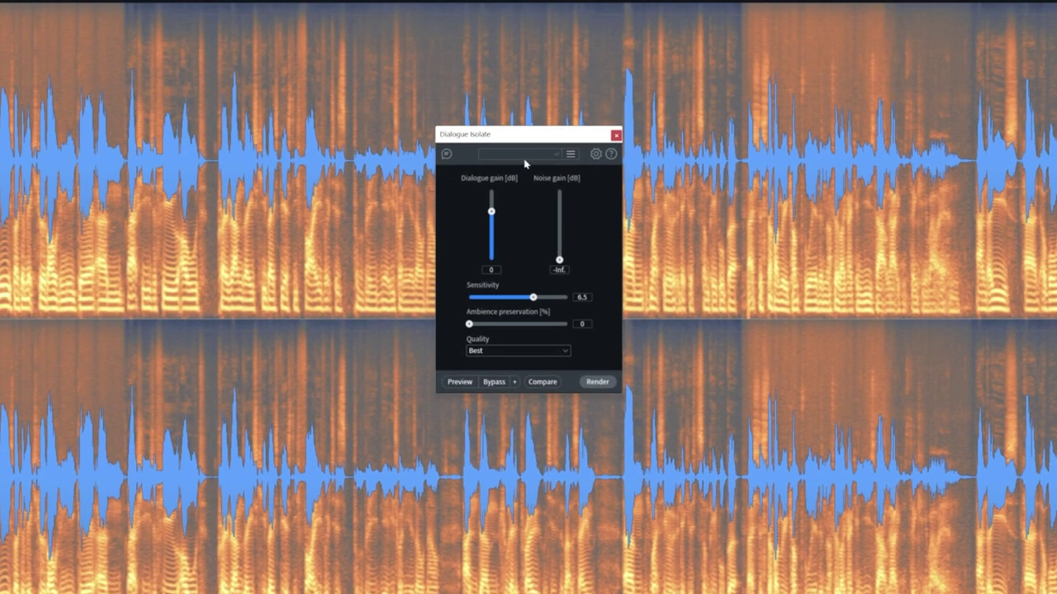
pyautogui.click(525, 154)
pyautogui.click(525, 163)
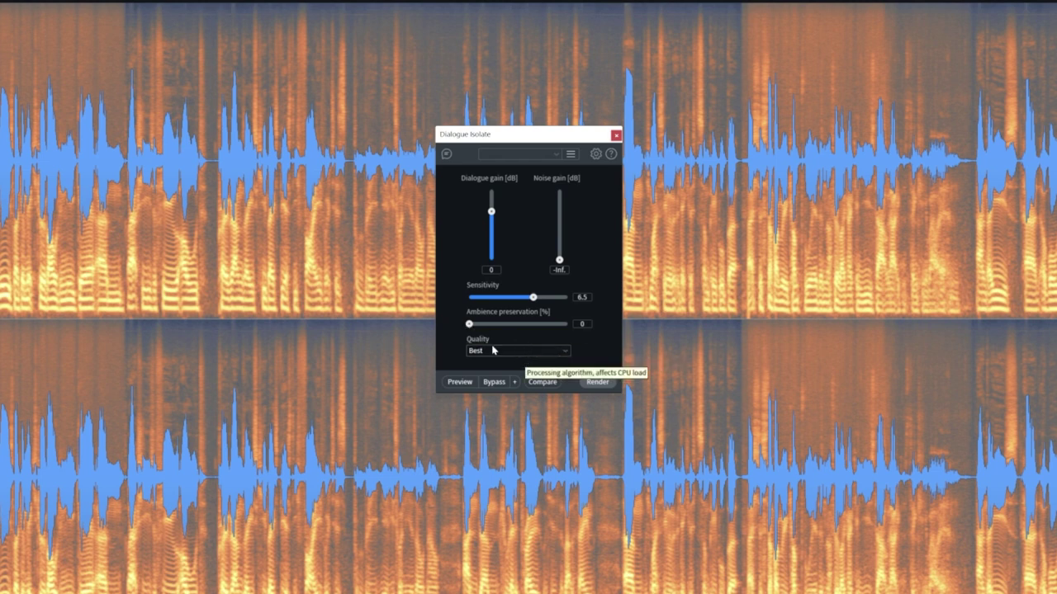
pyautogui.click(538, 353)
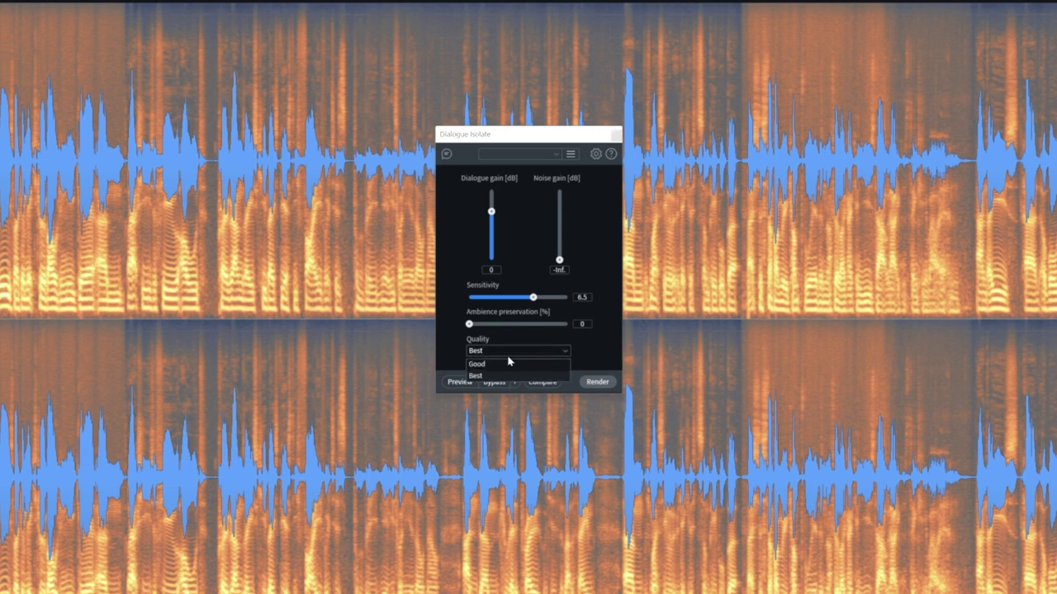
pyautogui.click(484, 376)
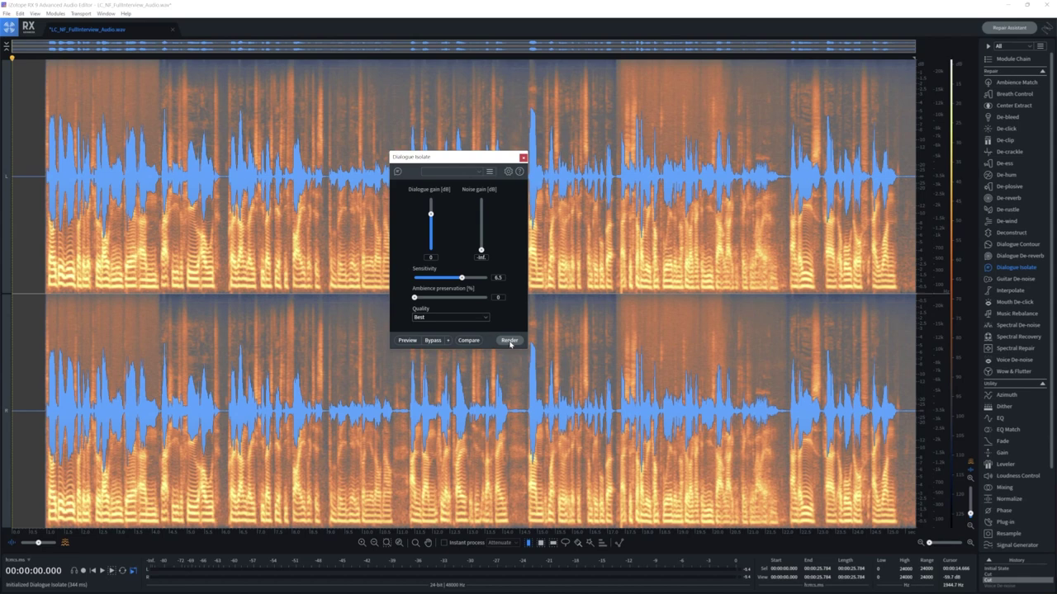
# Render Dialogue Isolate, listen back from the start and from about 17 seconds, then close it.
pyautogui.click(567, 365)
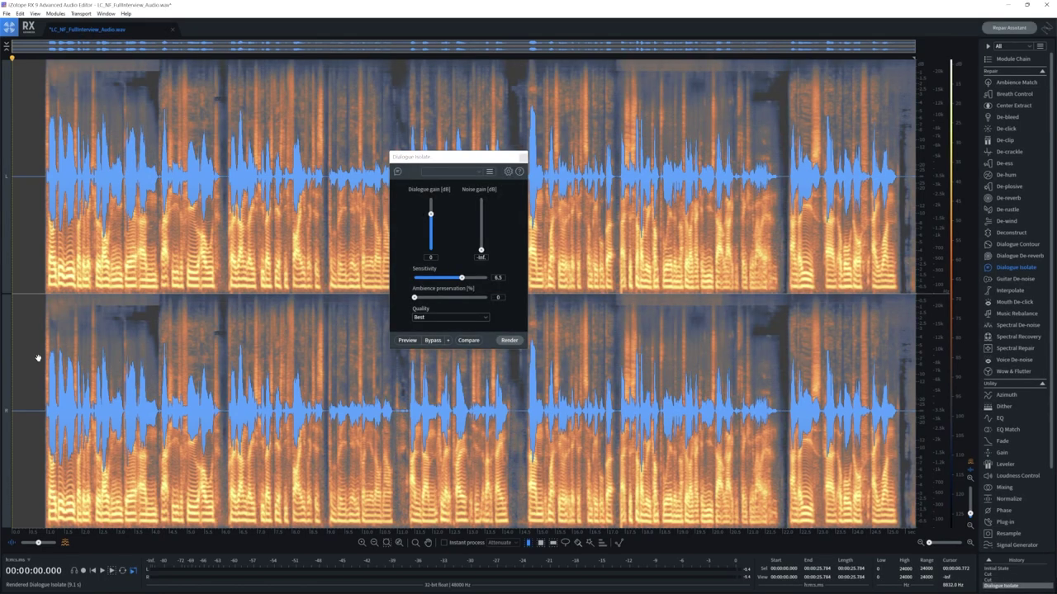
pyautogui.press('space')
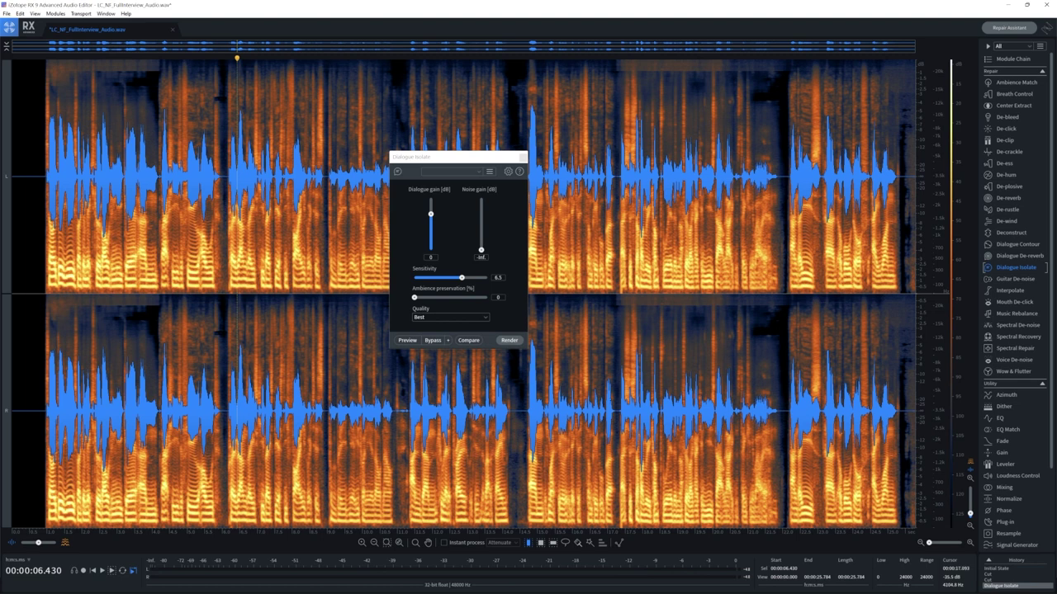
pyautogui.click(613, 169)
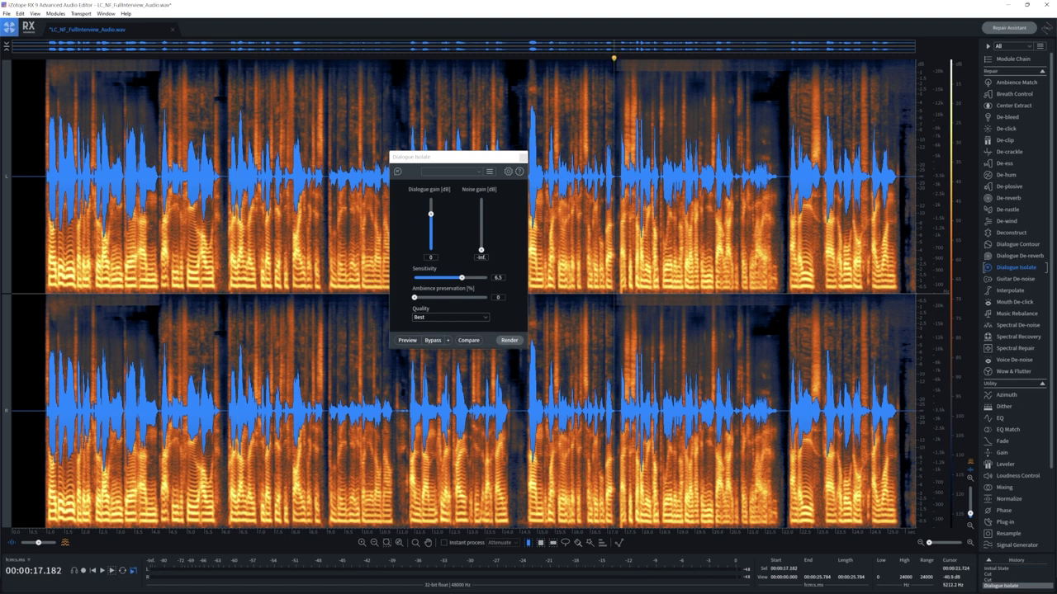
pyautogui.press('space')
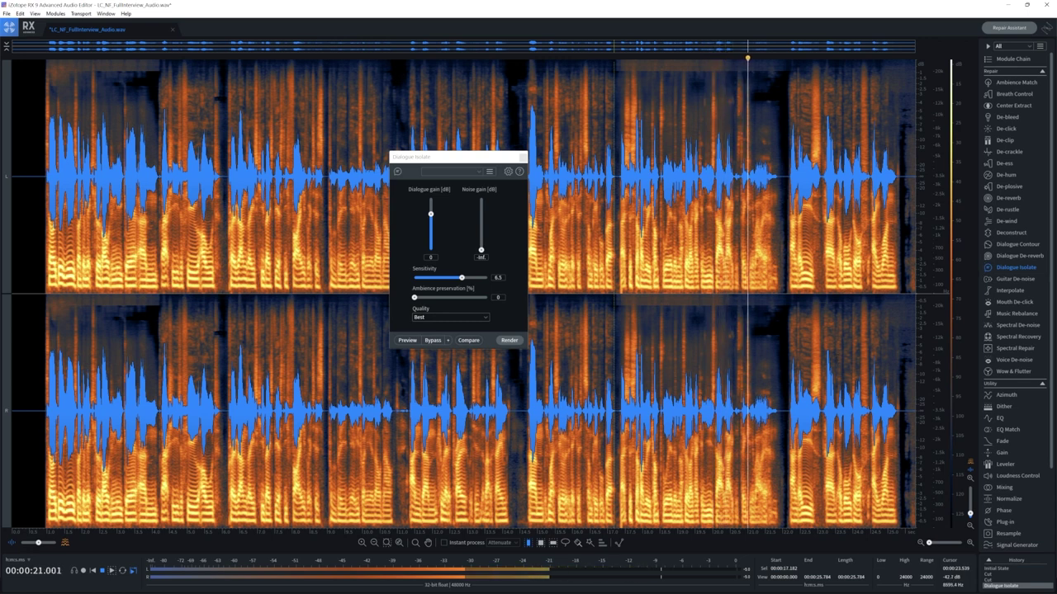
pyautogui.press('space')
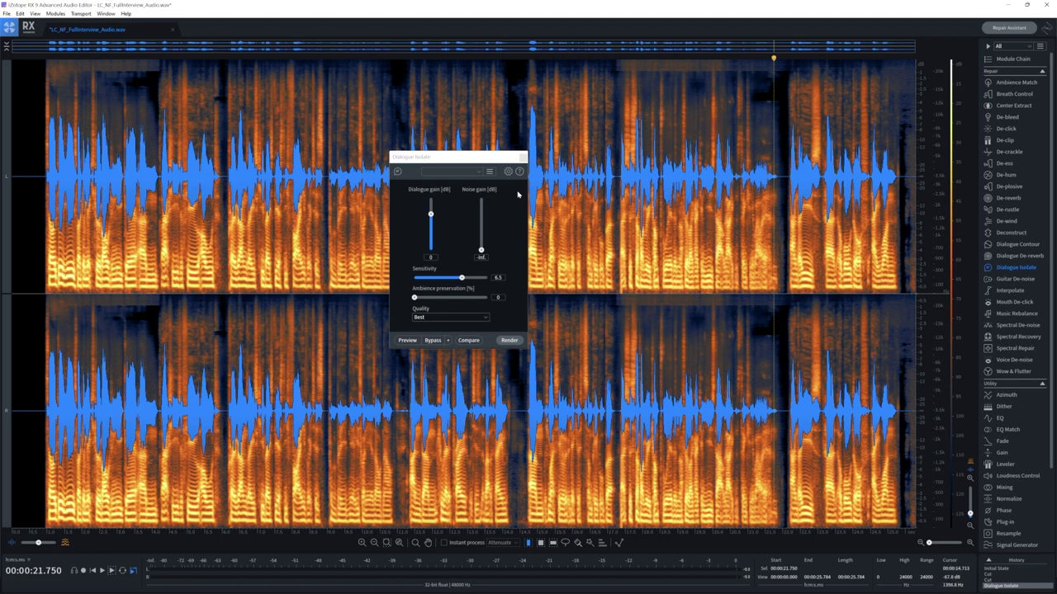
pyautogui.click(523, 156)
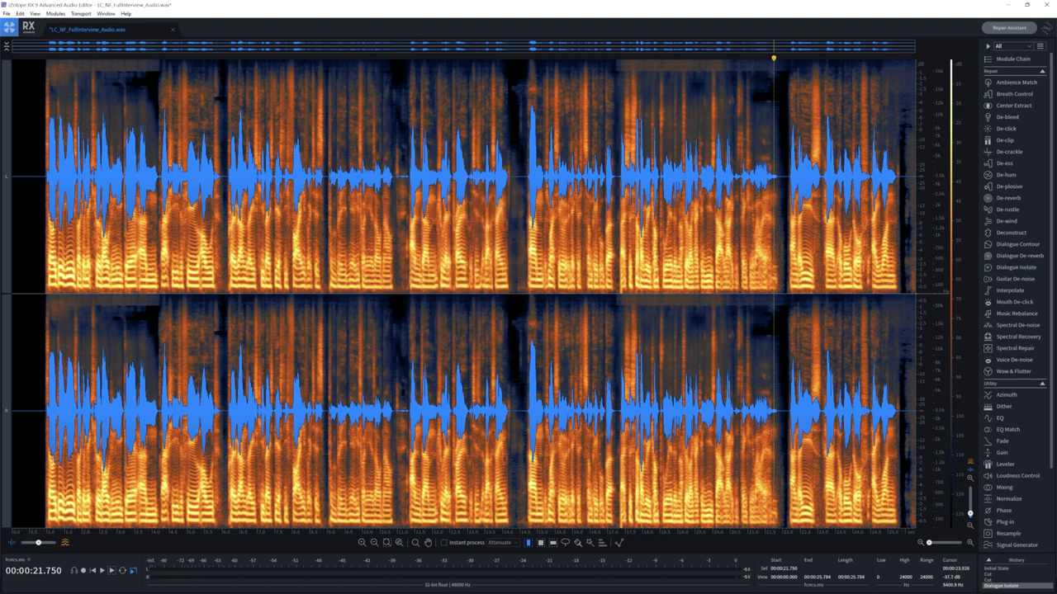
# Audition the isolated interview near the start and at 17 seconds, then render Voice De-noise at 12 dB reduction.
pyautogui.click(1003, 363)
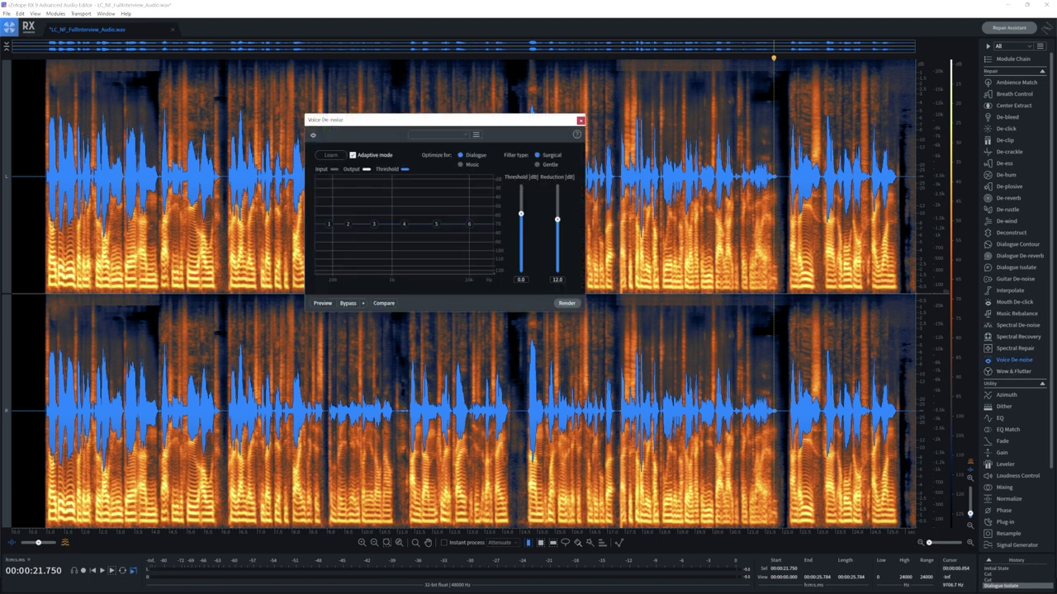
pyautogui.click(42, 330)
pyautogui.press('space')
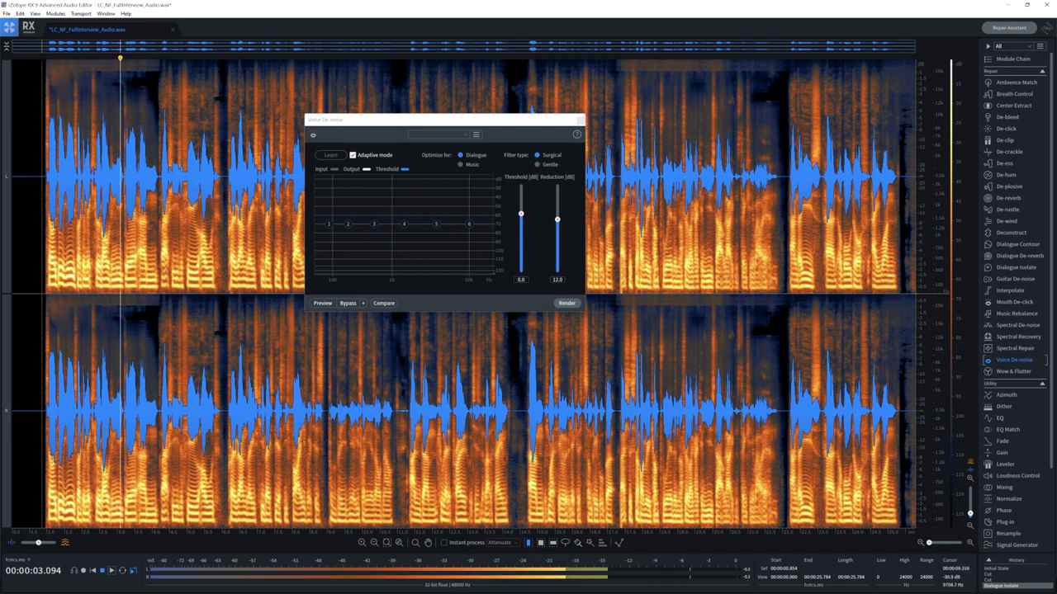
pyautogui.press('space')
pyautogui.click(618, 331)
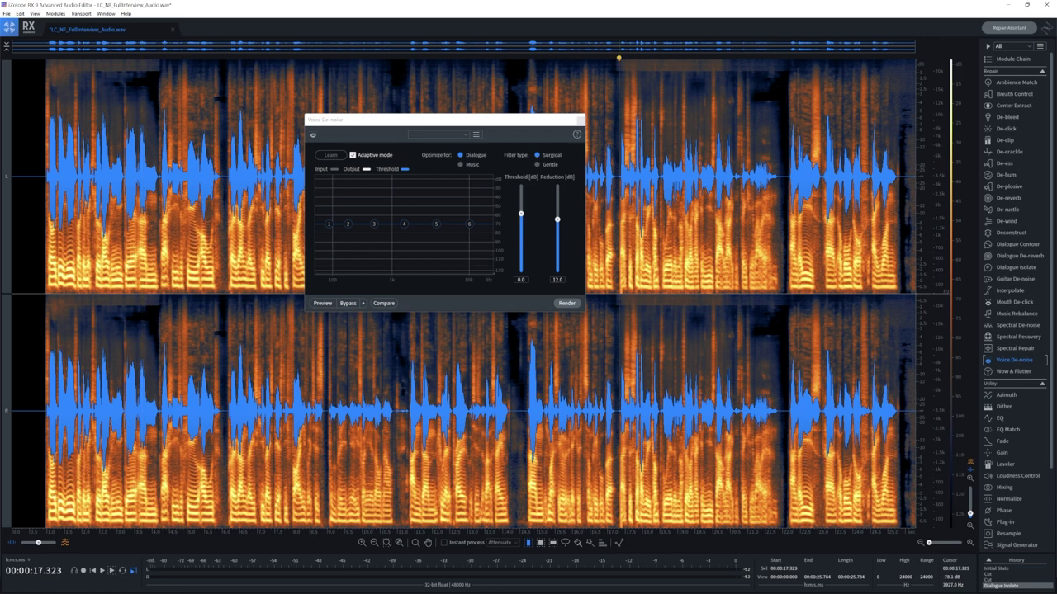
pyautogui.press('space')
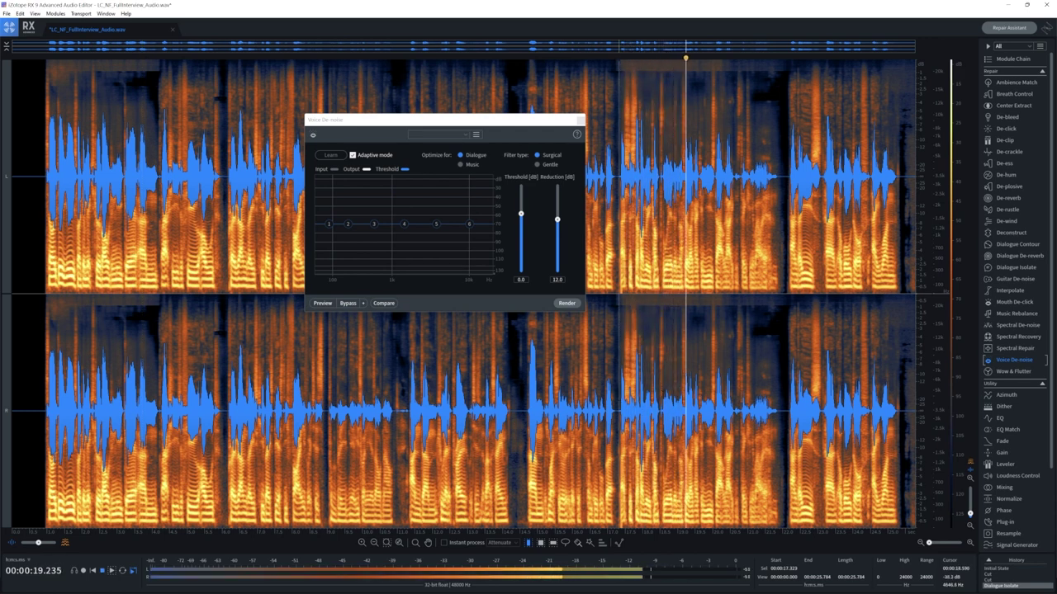
pyautogui.press('space')
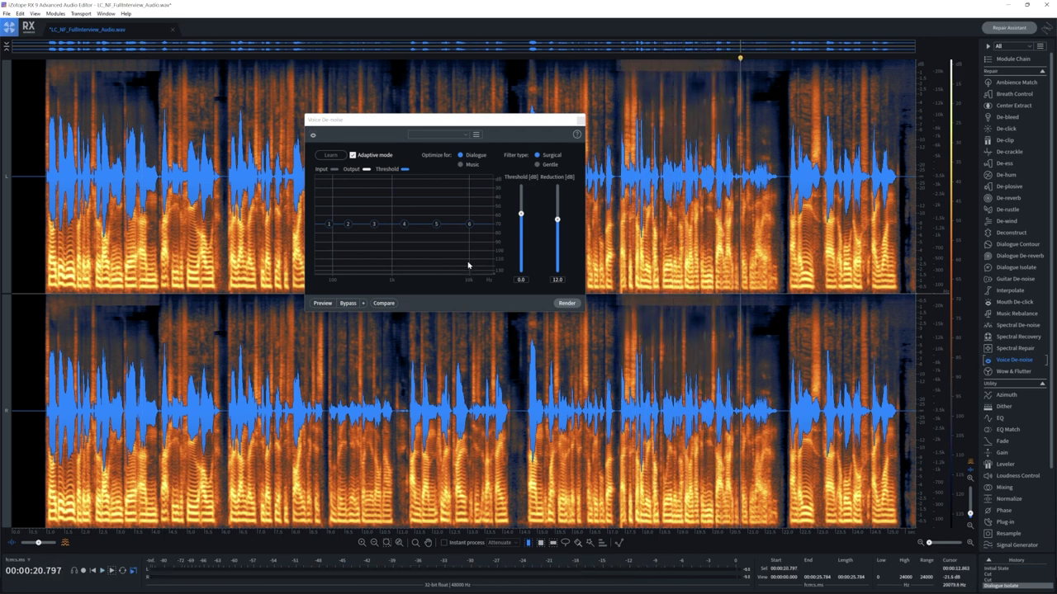
pyautogui.click(566, 304)
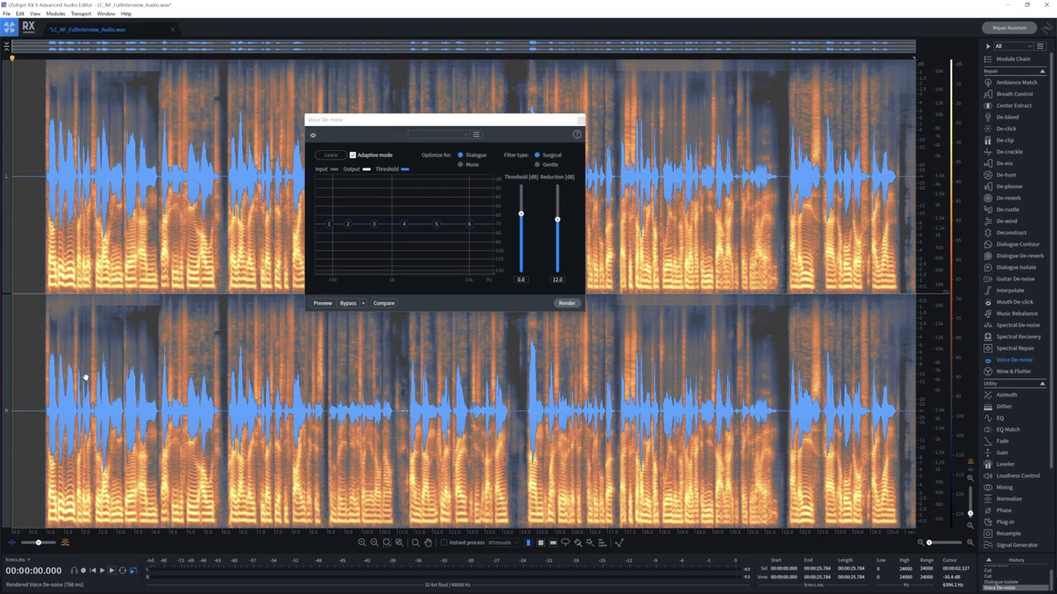
# Play the de-noised interview around 17 seconds and select a short stretch near 19.8 seconds.
pyautogui.press('space')
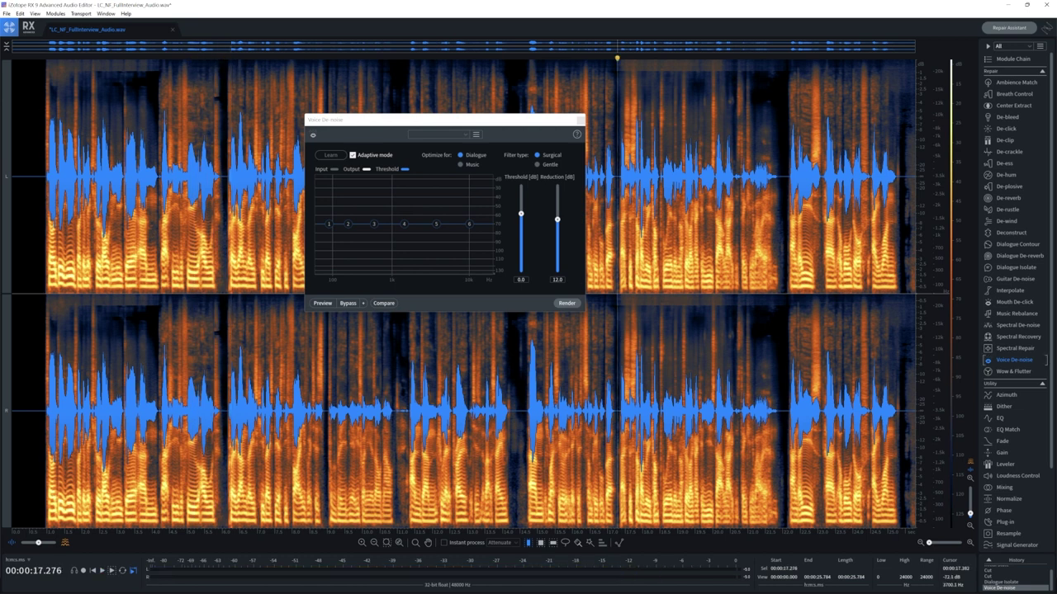
pyautogui.press('space')
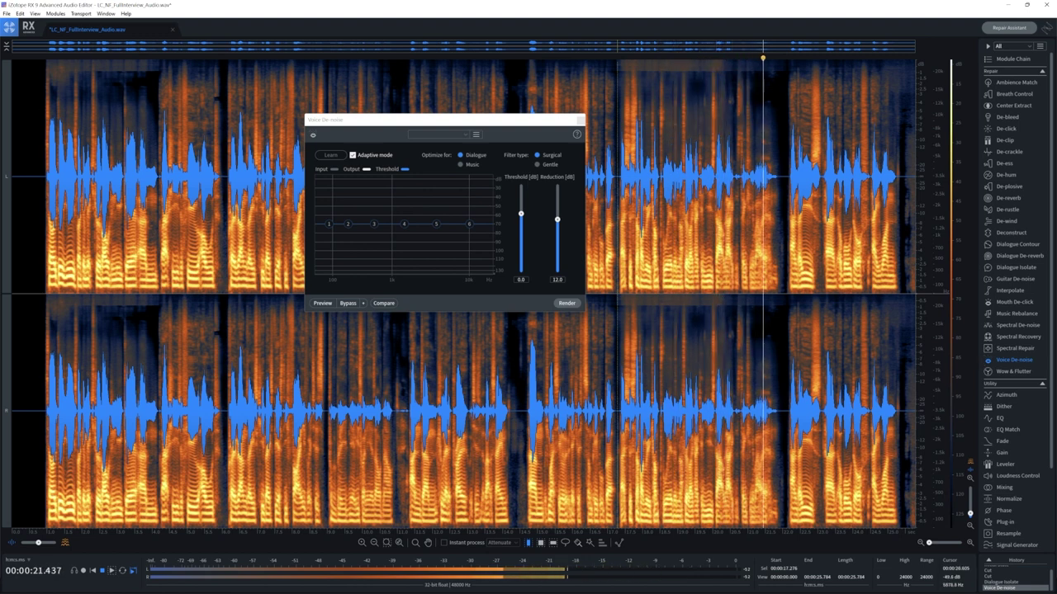
pyautogui.press('space')
pyautogui.moveTo(705, 272); pyautogui.dragTo(716, 273)
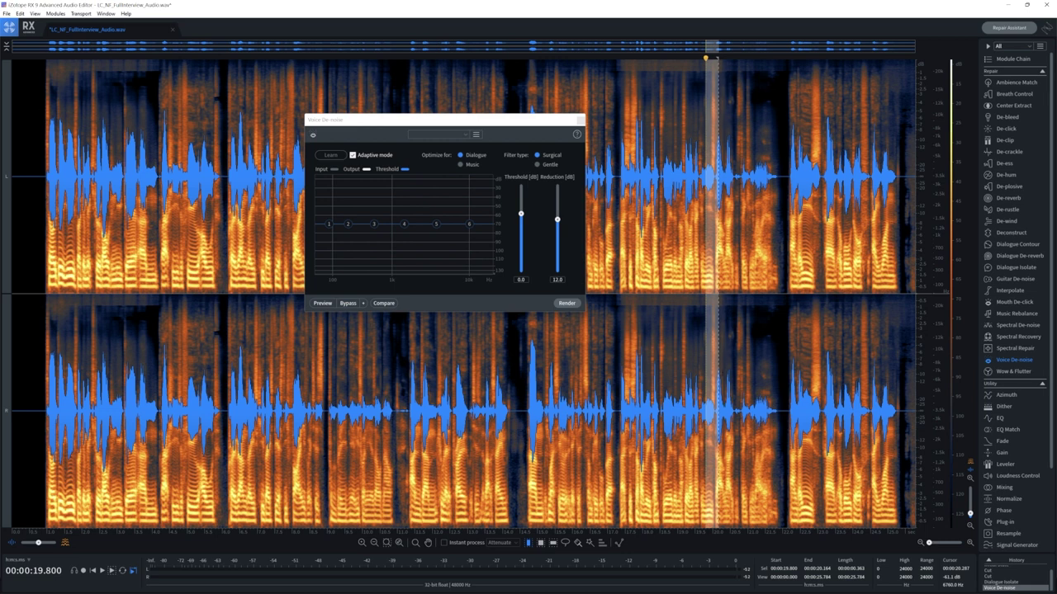
# Close the Voice De-noise window and clear the selection, placing the cursor at 14 seconds.
pyautogui.click(581, 120)
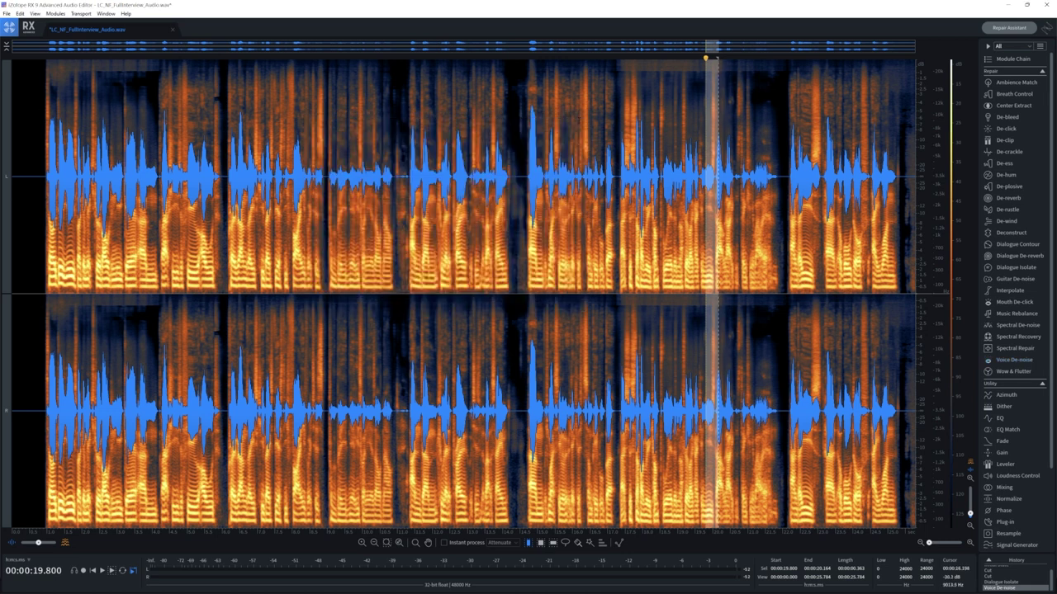
pyautogui.click(506, 66)
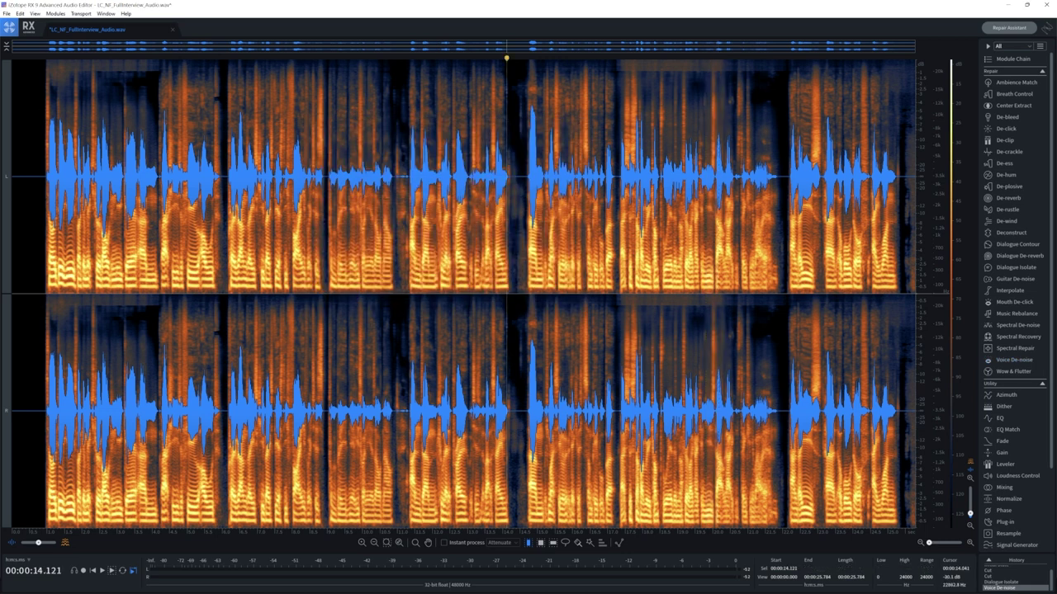